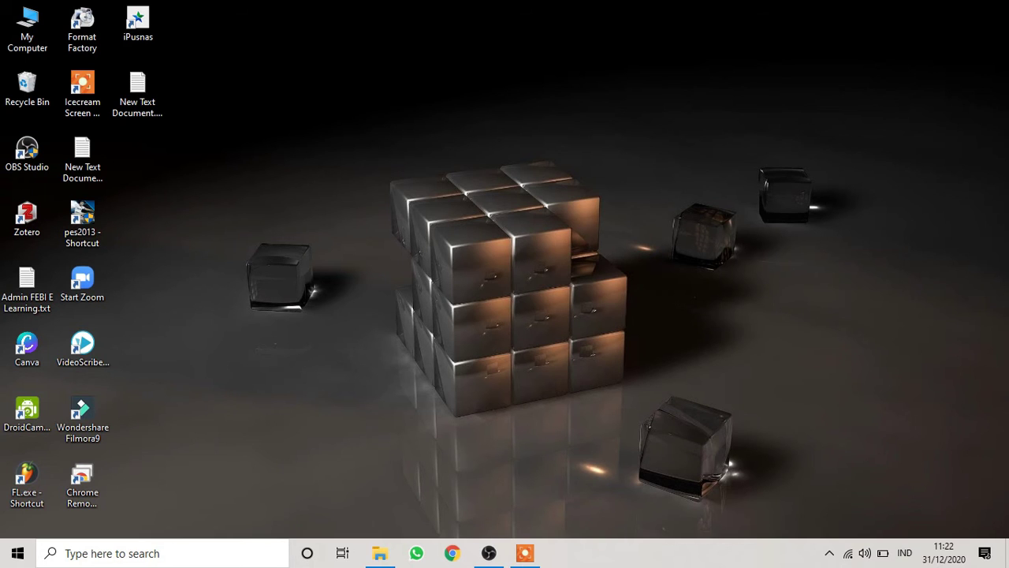
- Switch to OBS Studio, transition the Zoom scene to the program output, and select that scene for preview again
click(488, 553)
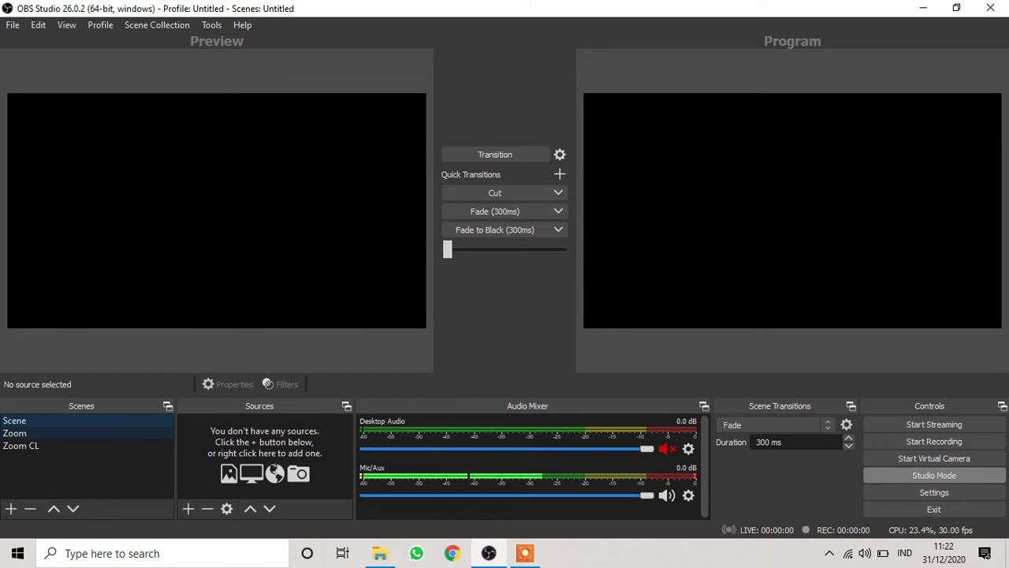
click(14, 433)
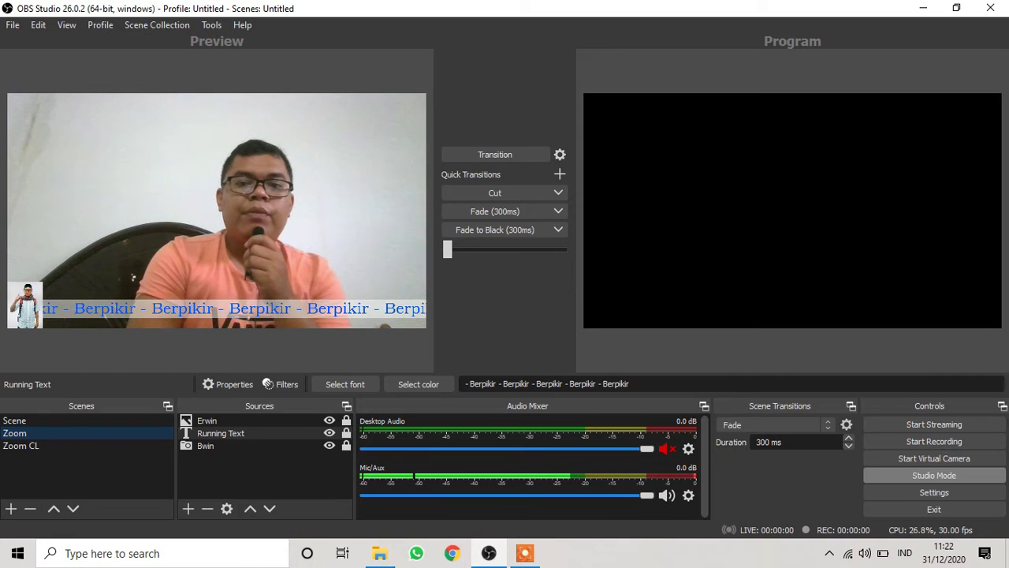
click(495, 154)
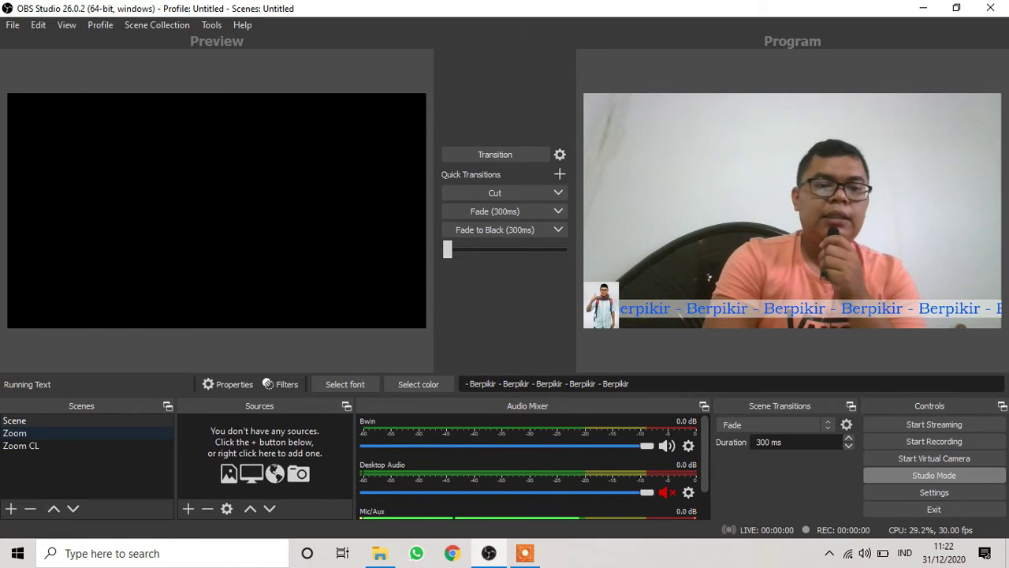
click(47, 433)
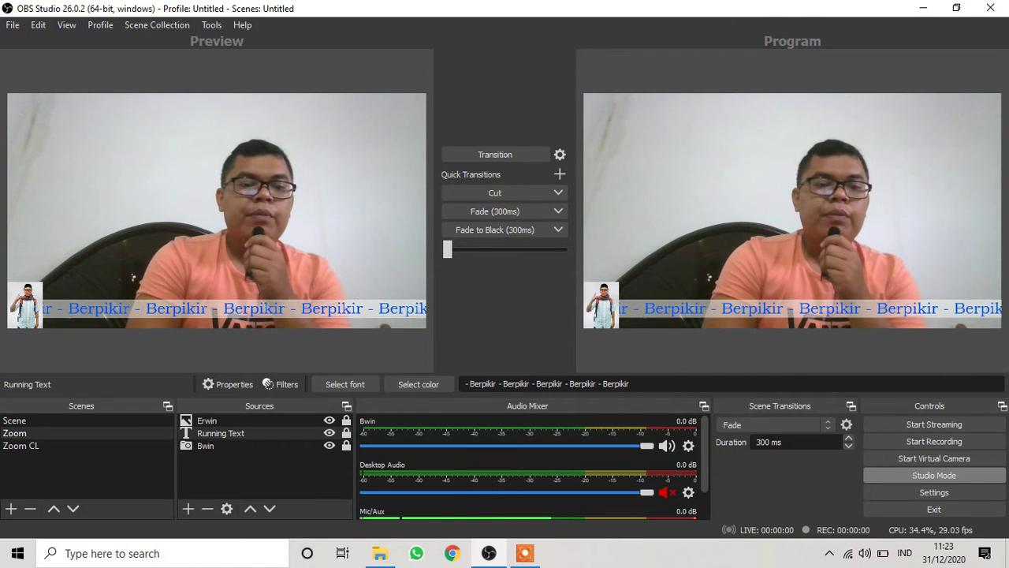
- Examine the image source's properties and the source types that can be added to the Zoom scene
click(186, 421)
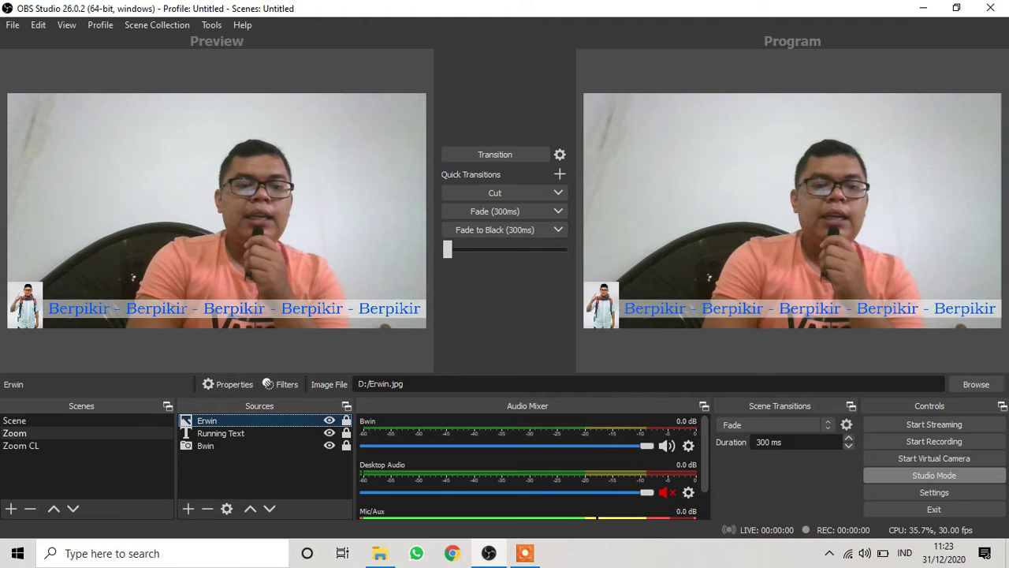
double_click(187, 421)
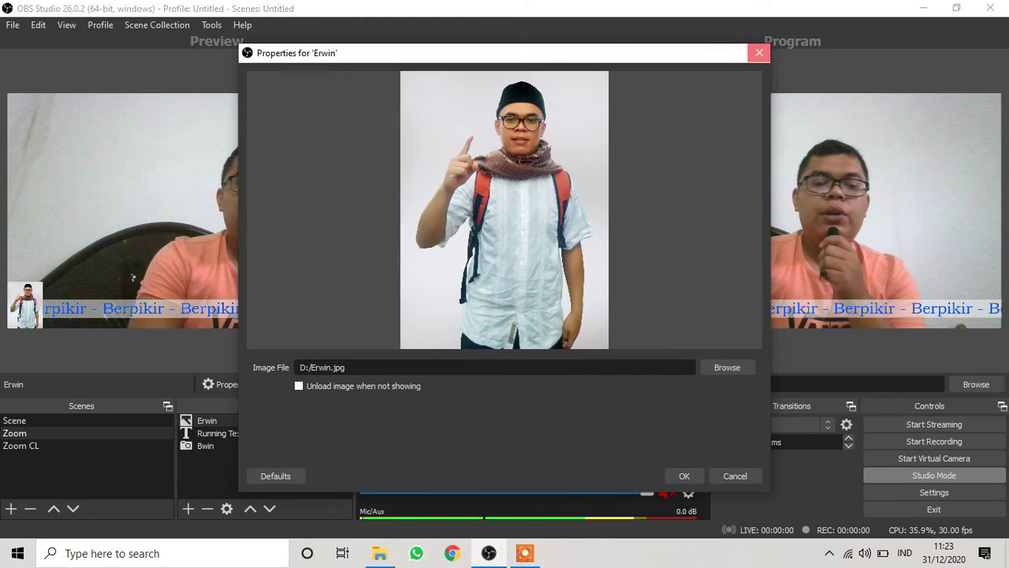
click(759, 52)
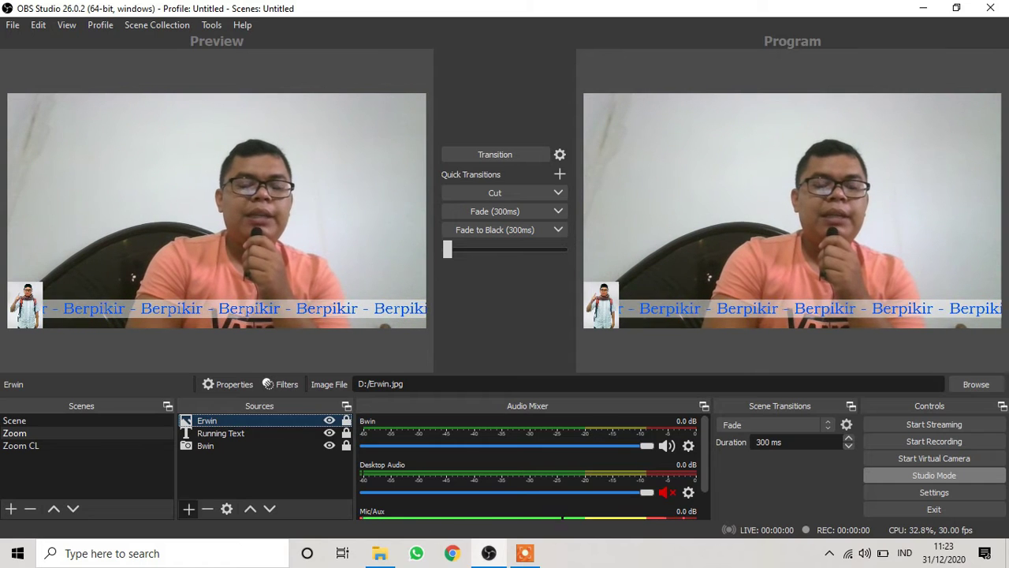
click(188, 508)
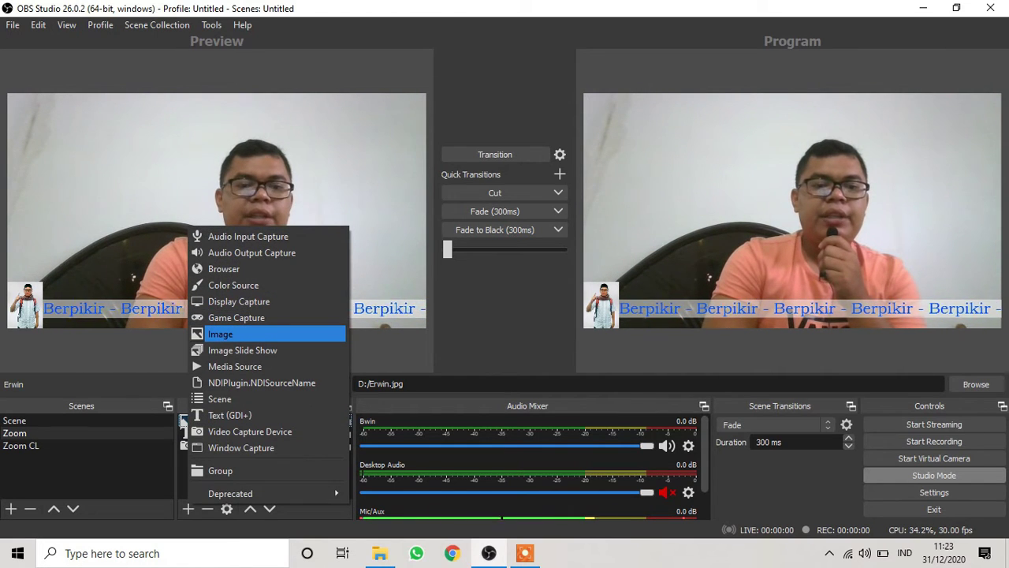
key(Escape)
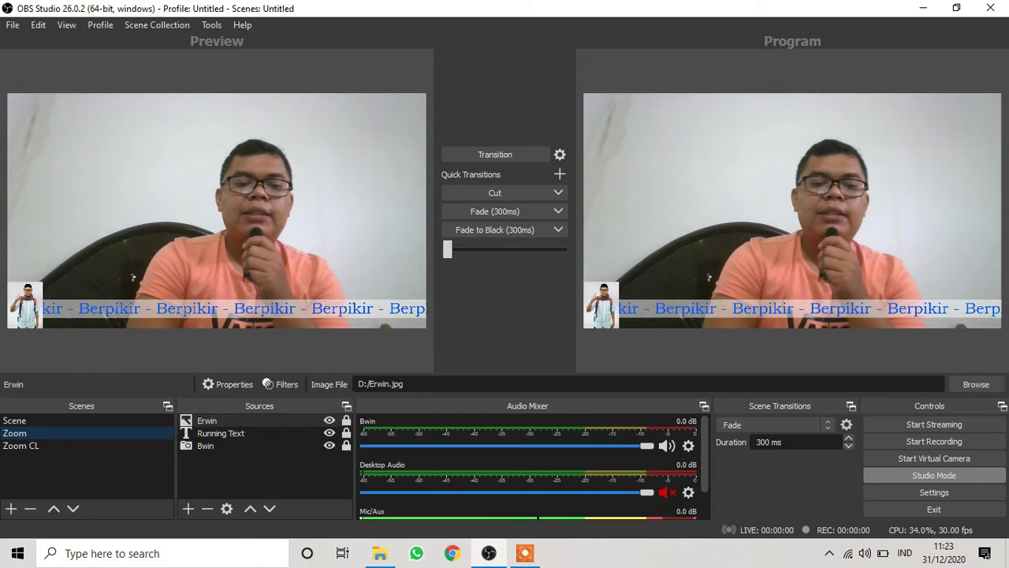
- Inspect the webcam source's capture properties and review the available source types, including Video Capture Device
click(188, 508)
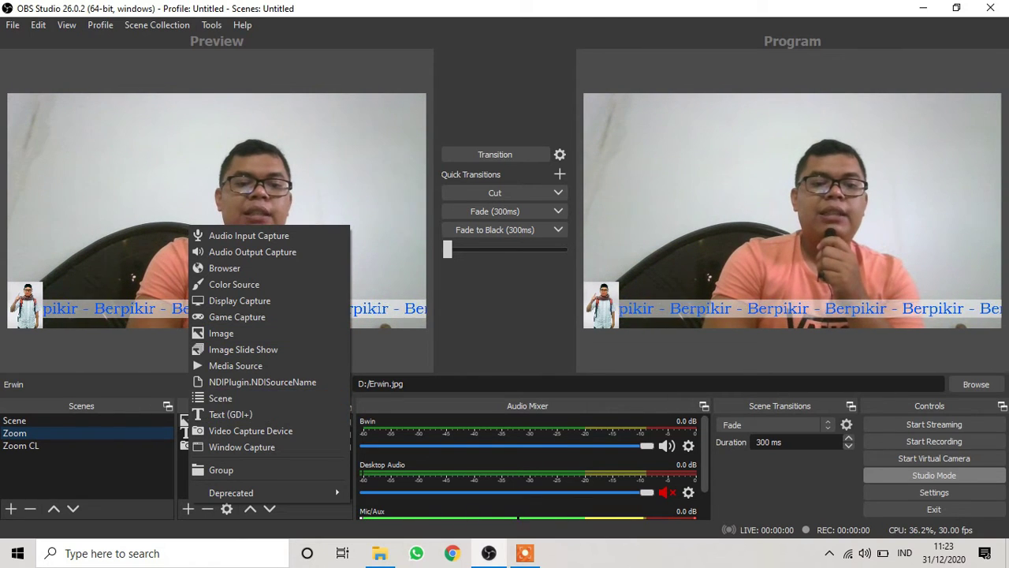
key(Escape)
click(206, 445)
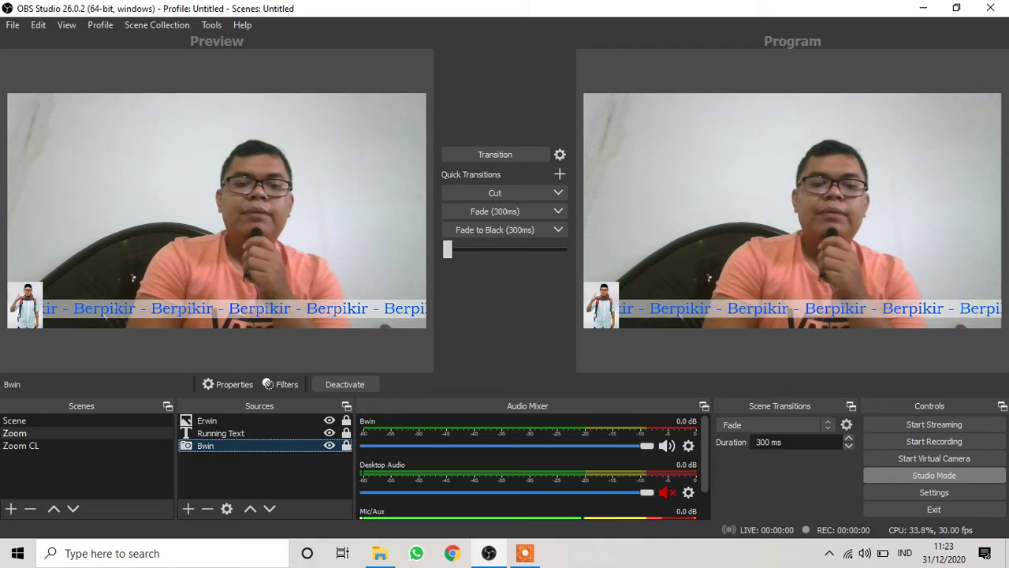
double_click(205, 445)
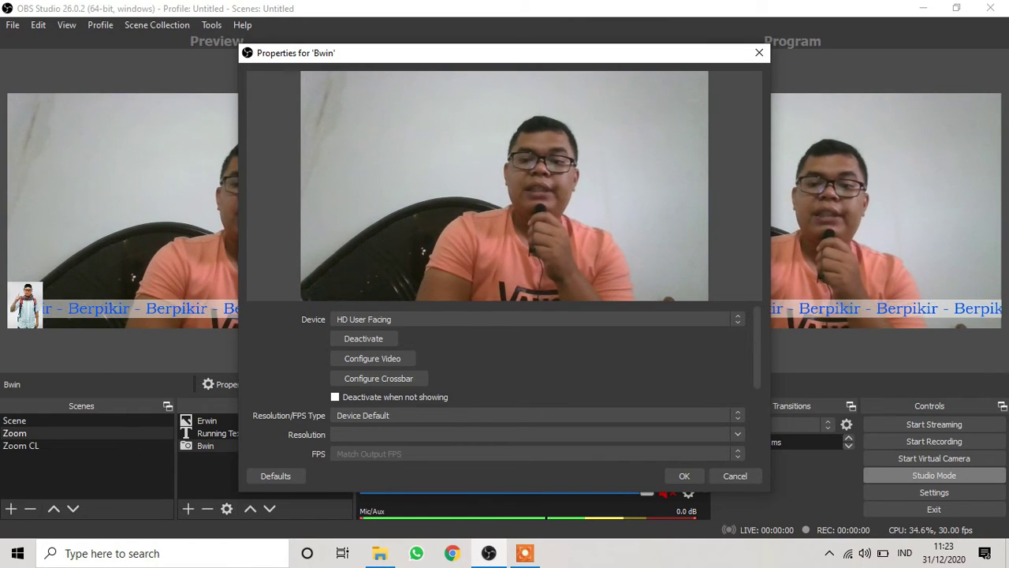
click(735, 476)
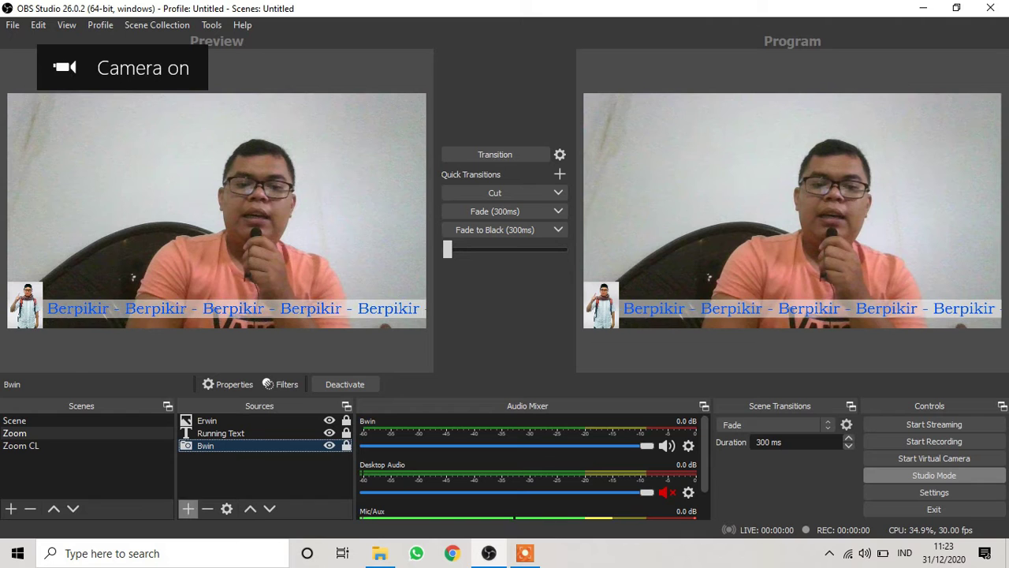
click(187, 509)
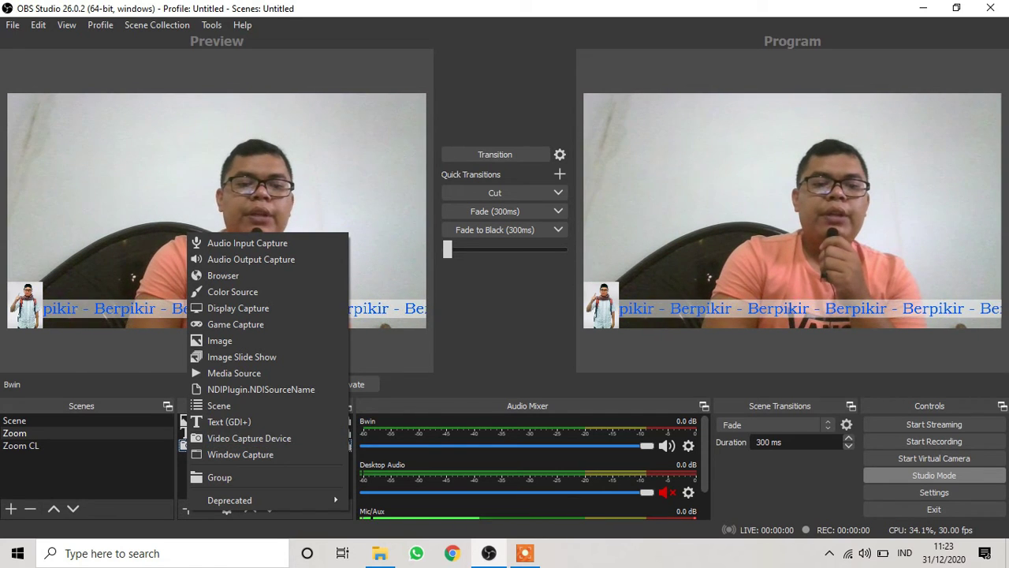
key(Escape)
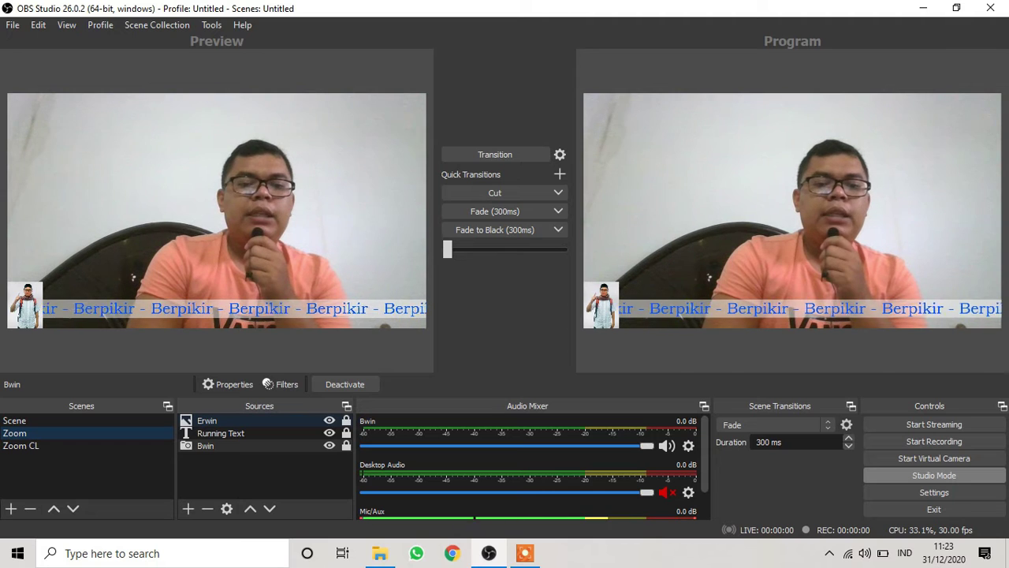
- Hide and reshow the image source, and enlarge it slightly from its upper inner corner in the preview
click(330, 420)
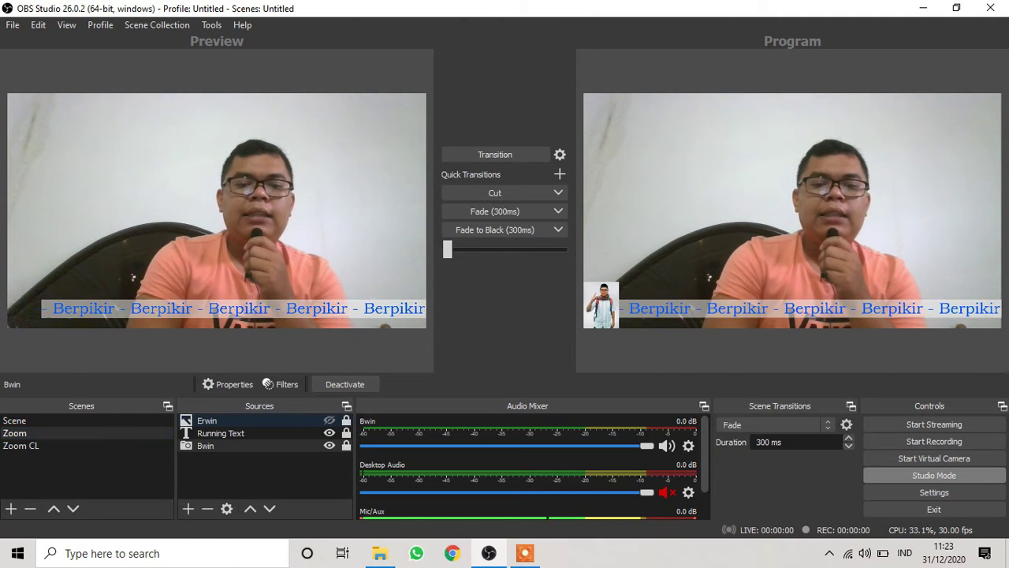
click(329, 420)
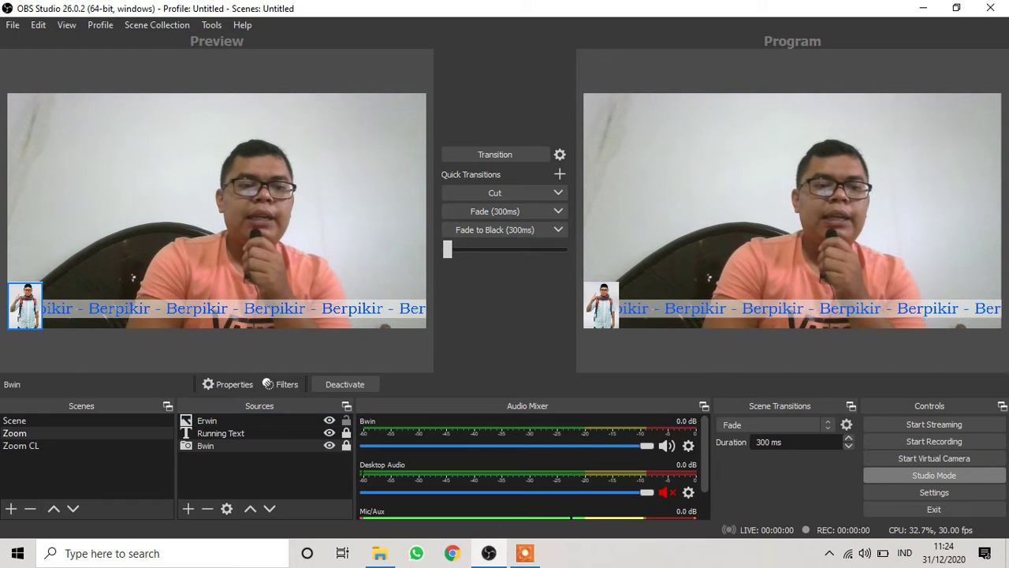
click(186, 421)
mouse_move(43, 283)
mouse_down()
mouse_move(81, 230)
mouse_move(47, 278)
mouse_up()
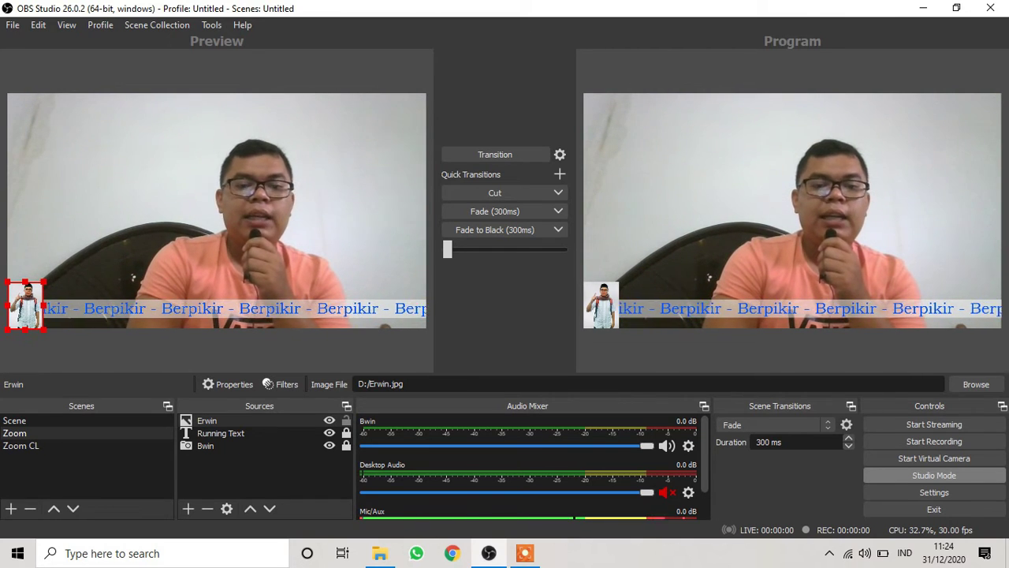
- Hide and reshow the Running Text source, and examine its Scroll filter and the effect filters that can be added
click(329, 432)
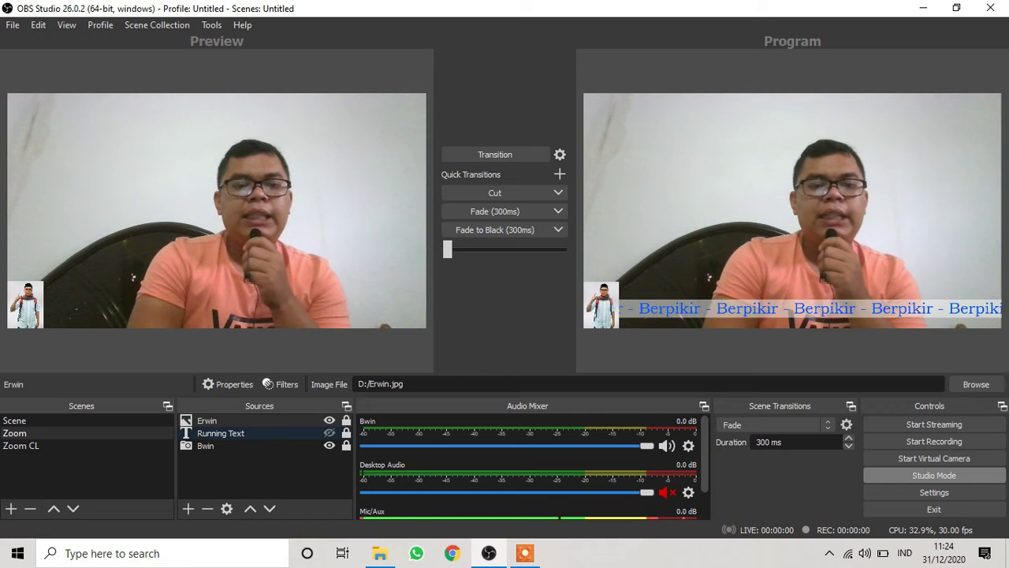
click(329, 433)
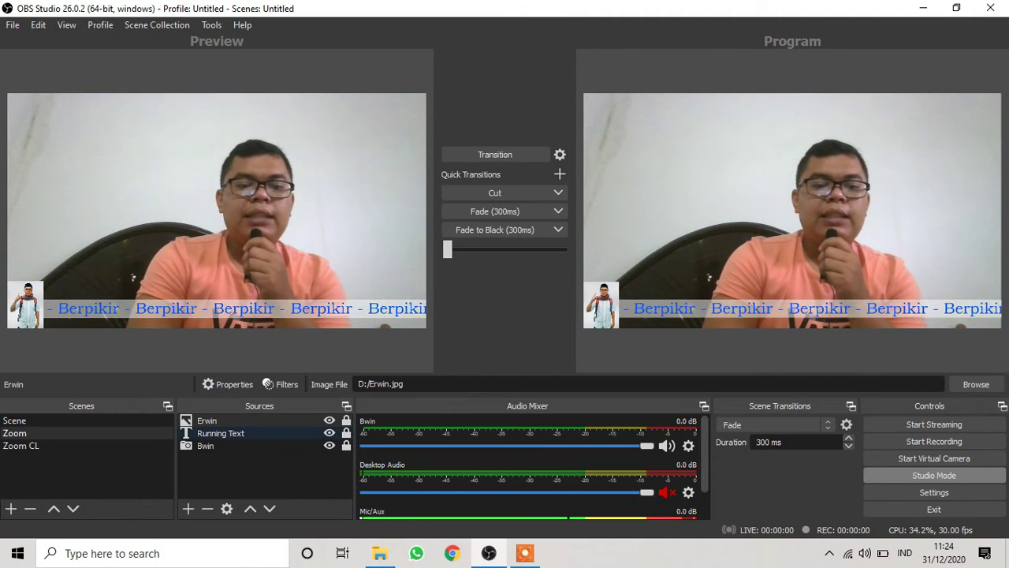
right_click(224, 422)
click(224, 433)
right_click(227, 433)
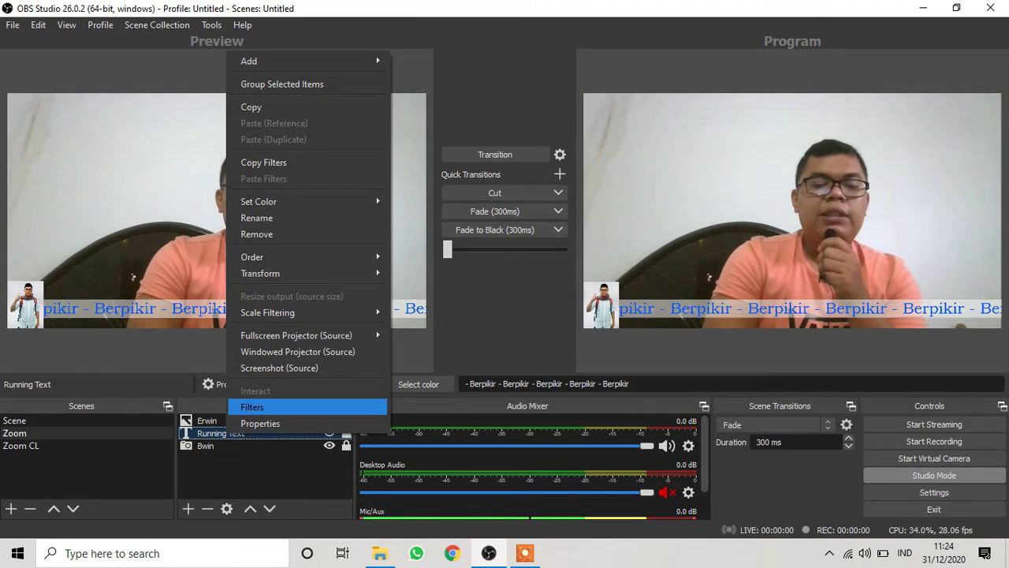
click(252, 406)
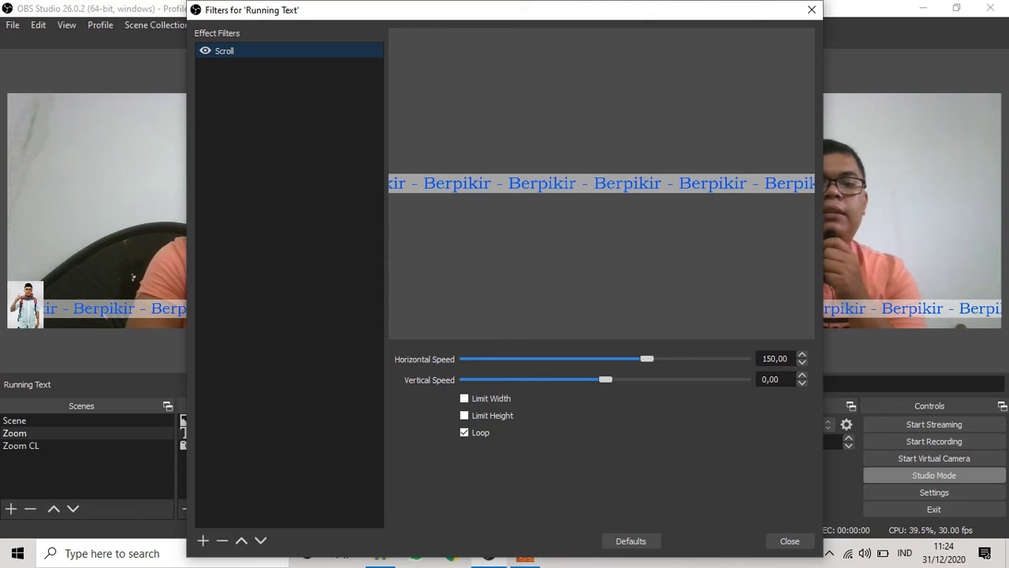
click(203, 540)
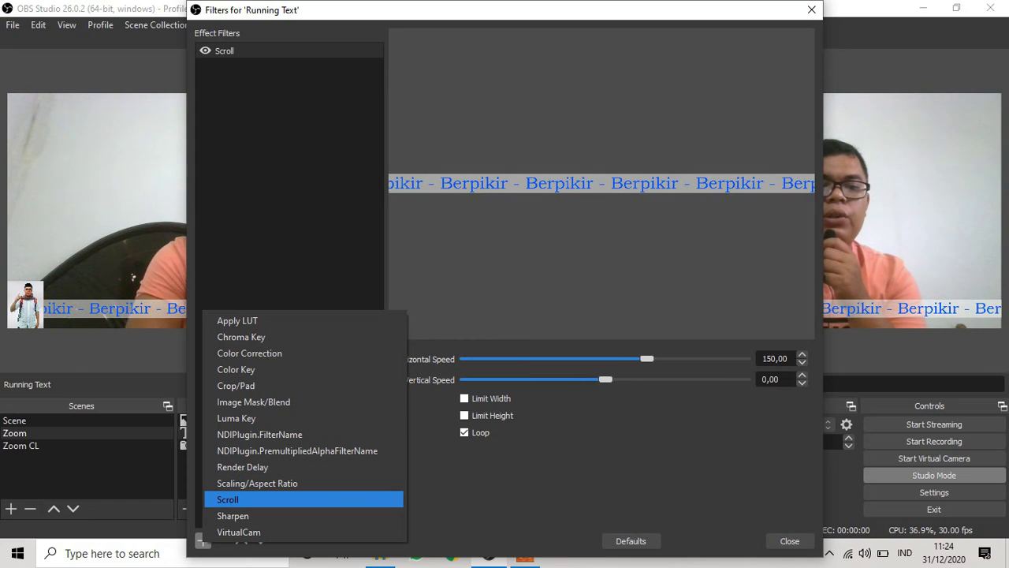
key(Escape)
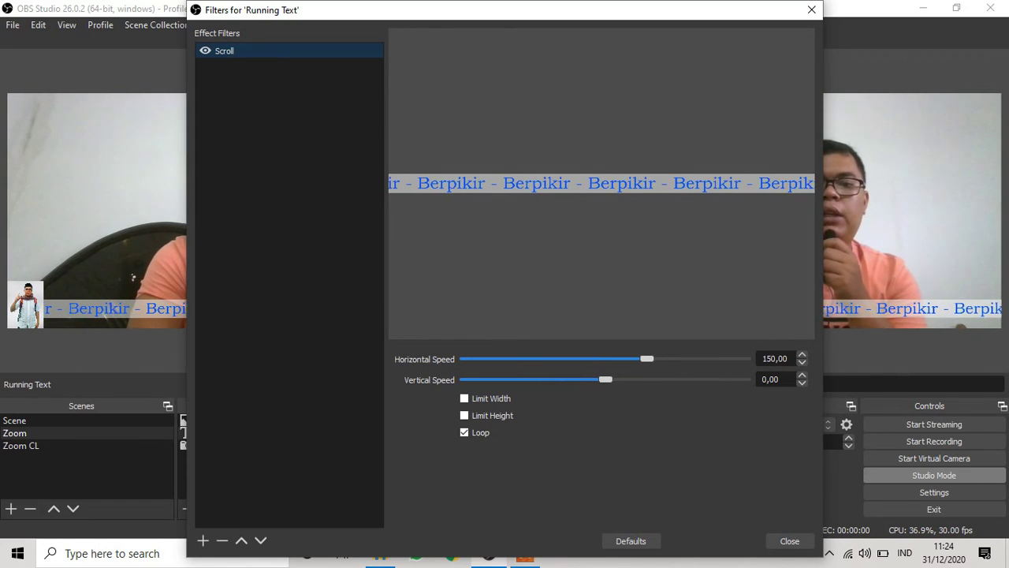
- Test the Scroll filter's horizontal speed at 0, restore it to 150, and close the Running Text filters
drag(646, 359, 607, 358)
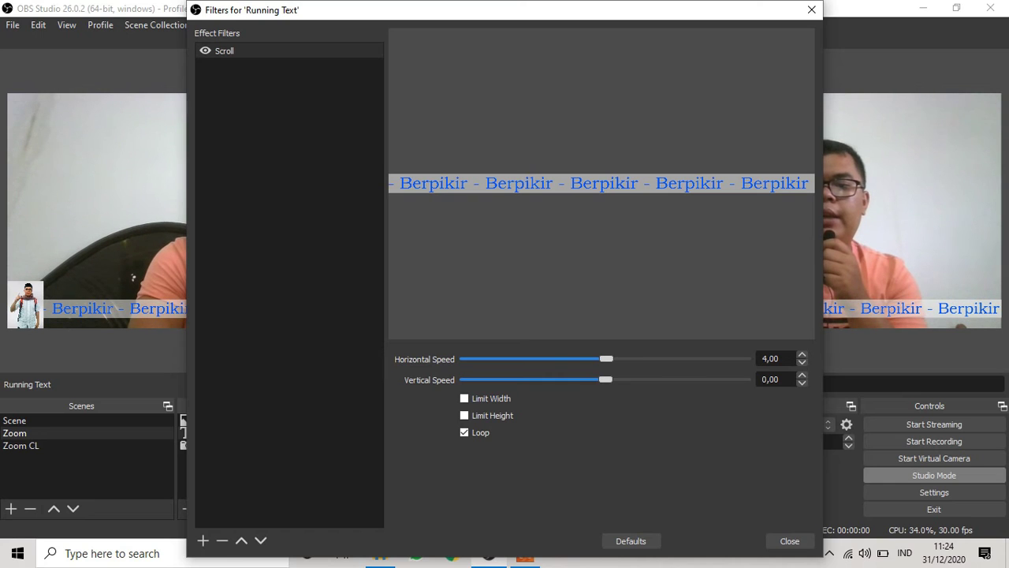
double_click(801, 362)
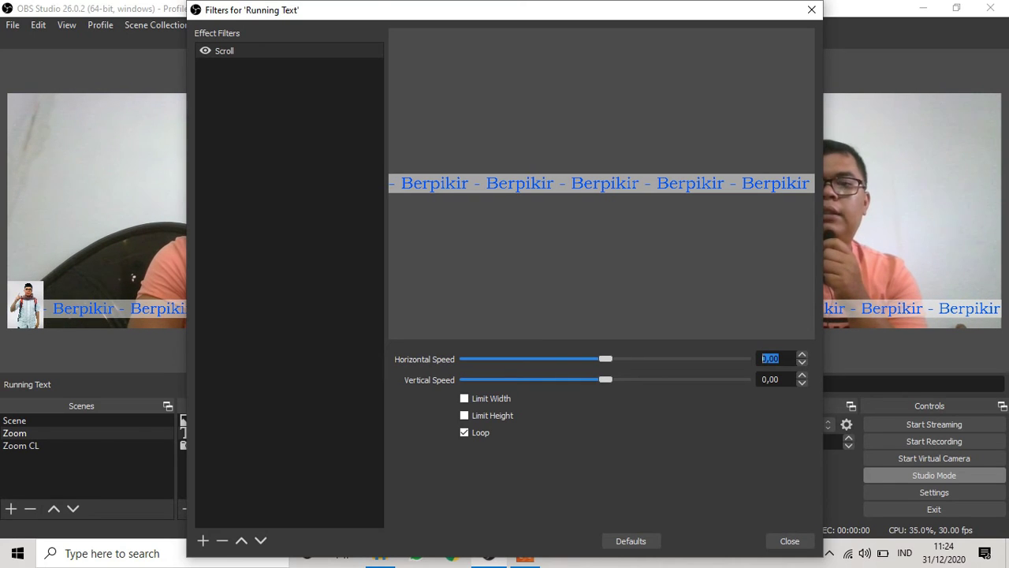
drag(605, 357, 651, 358)
click(802, 361)
key(Down)
key(Down)
key(Down)
key(Down)
key(Down)
key(Down)
key(Down)
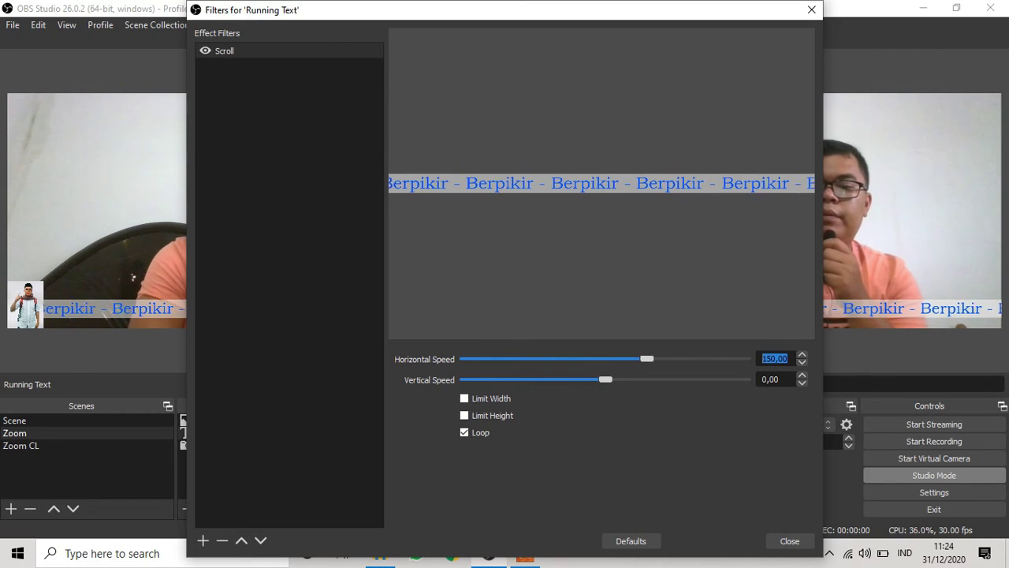
click(790, 540)
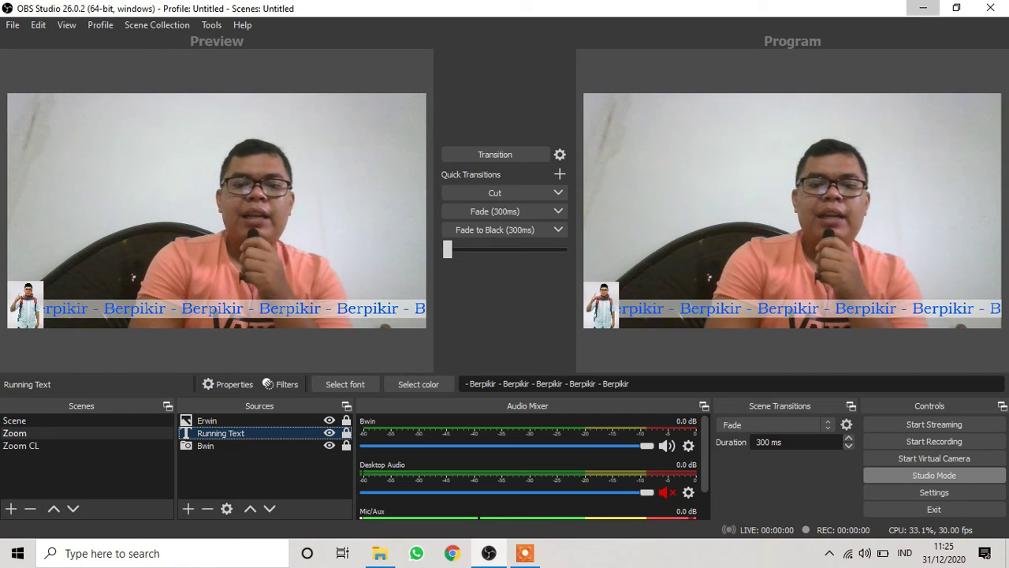
- Minimize OBS Studio, launch Zoom, start a new meeting, and maximize the meeting window
click(923, 8)
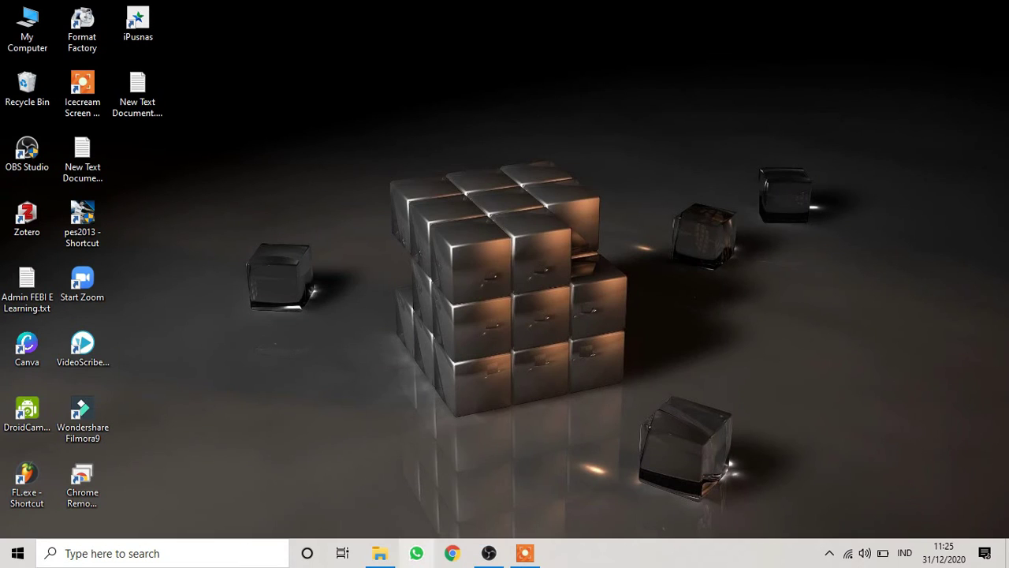
double_click(82, 283)
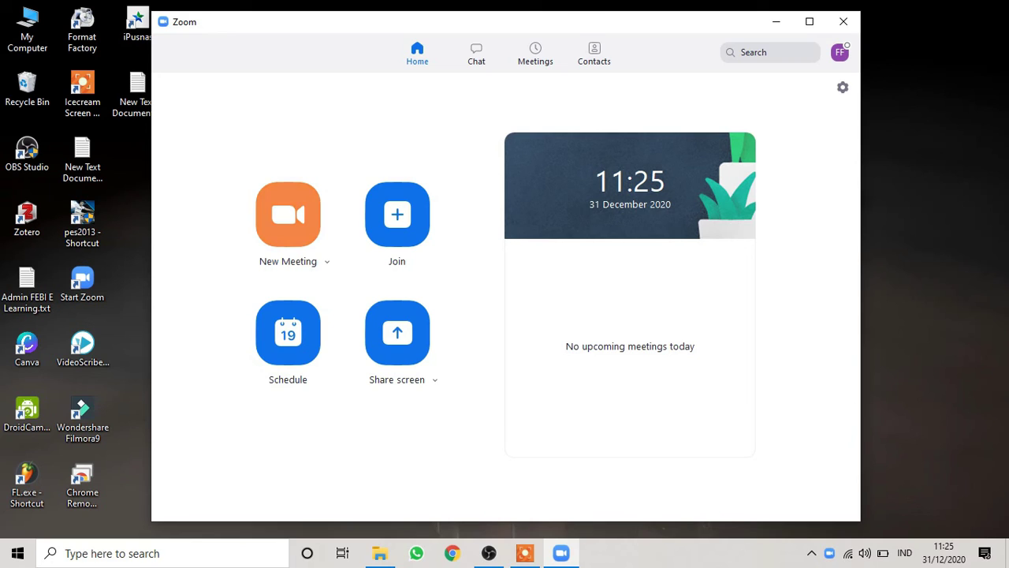
click(288, 214)
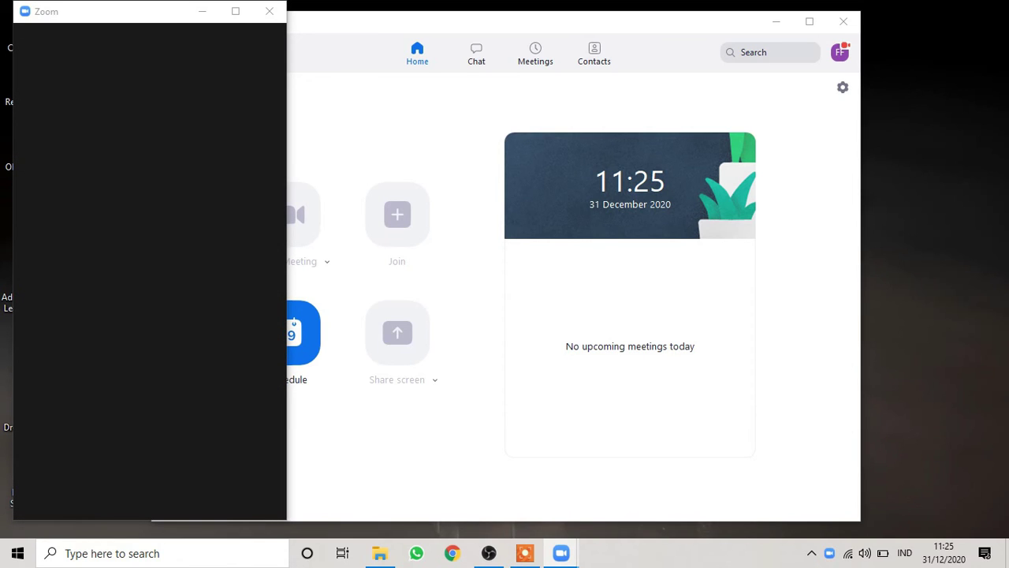
click(235, 11)
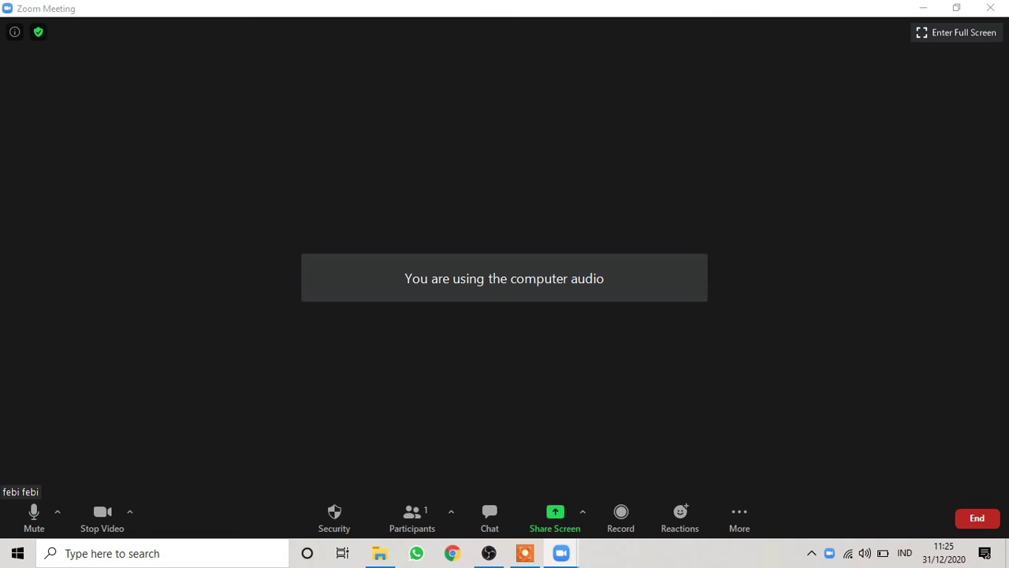
- Turn the meeting video off and on again, and choose OBS-Camera as the Zoom camera
click(98, 510)
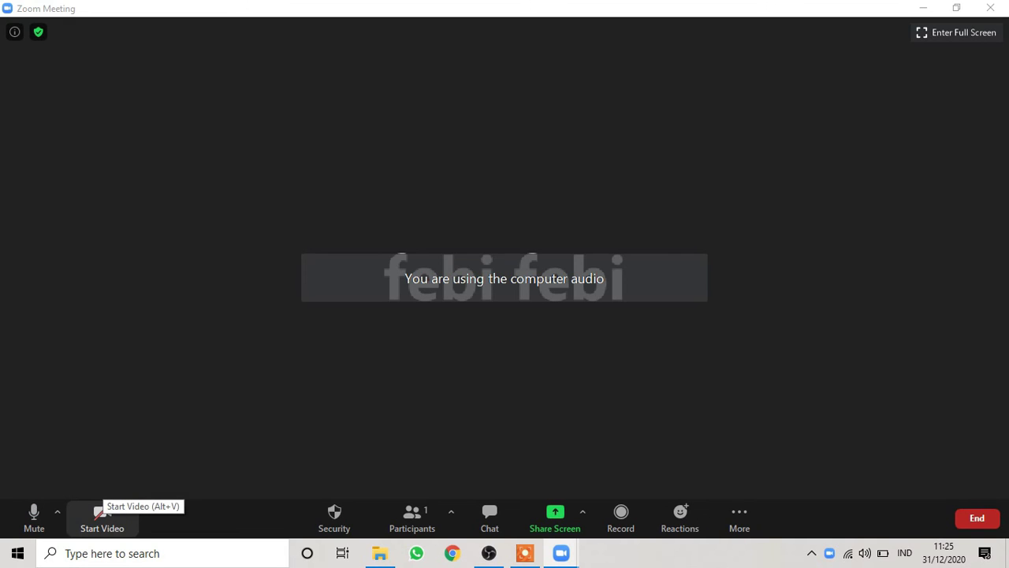
click(99, 512)
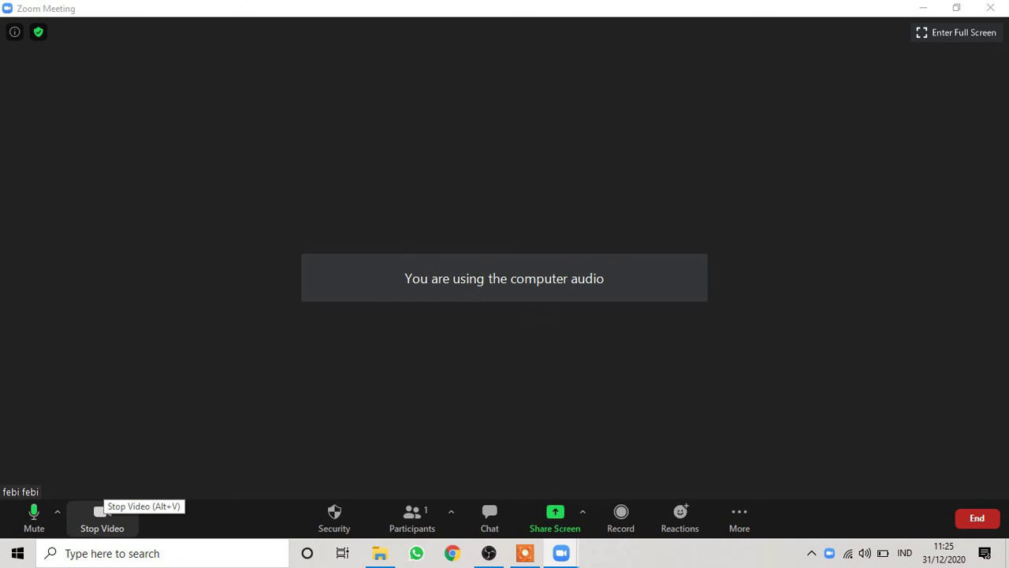
click(129, 511)
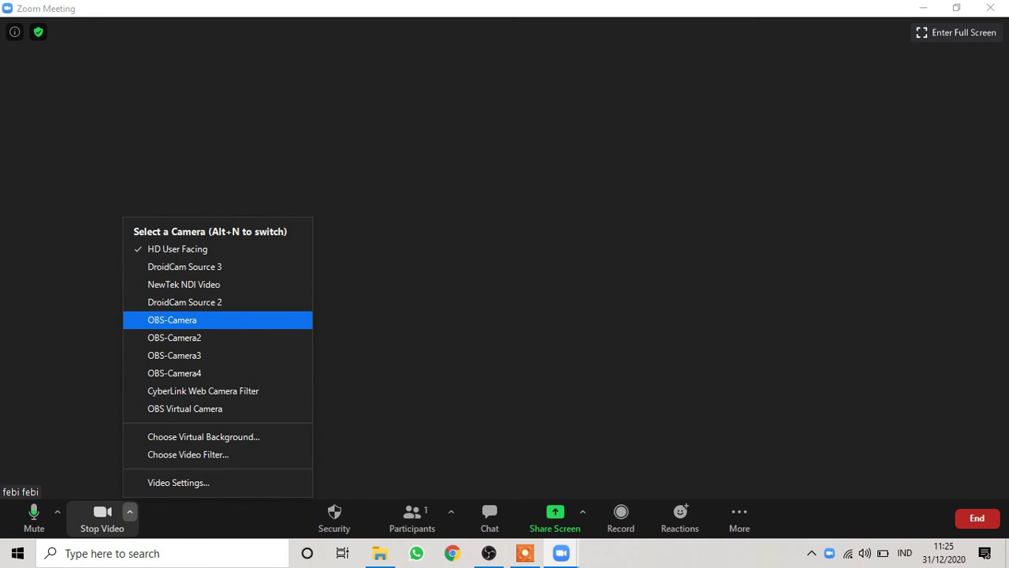
click(172, 319)
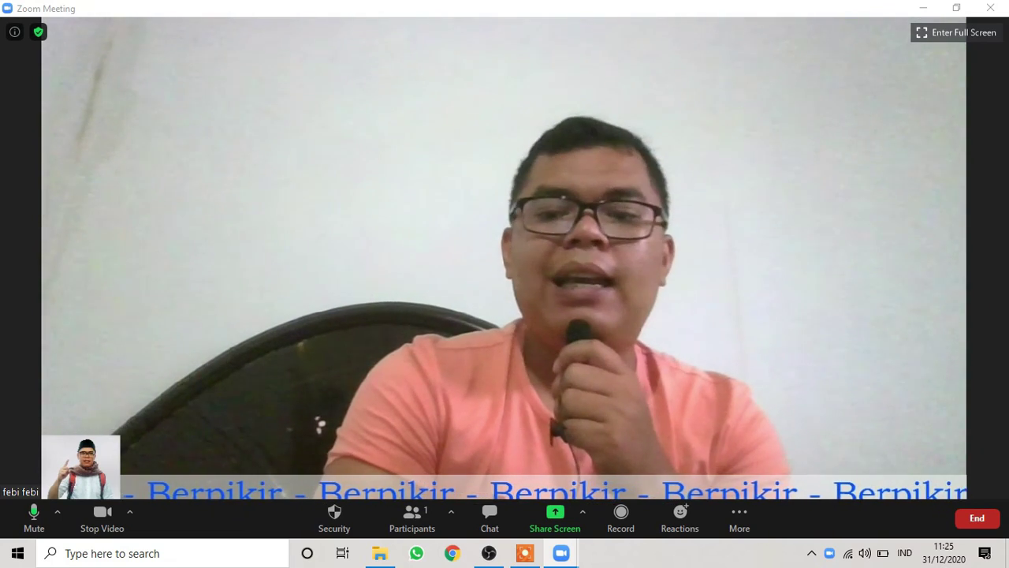